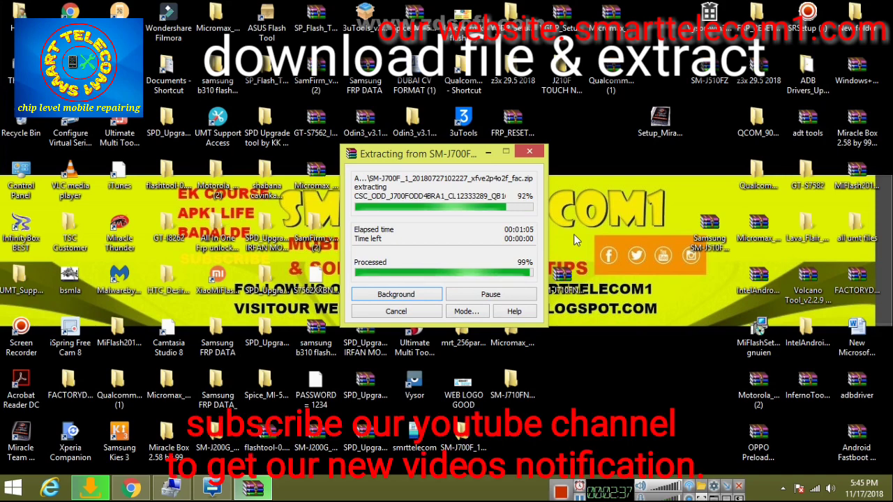
double_click(468, 435)
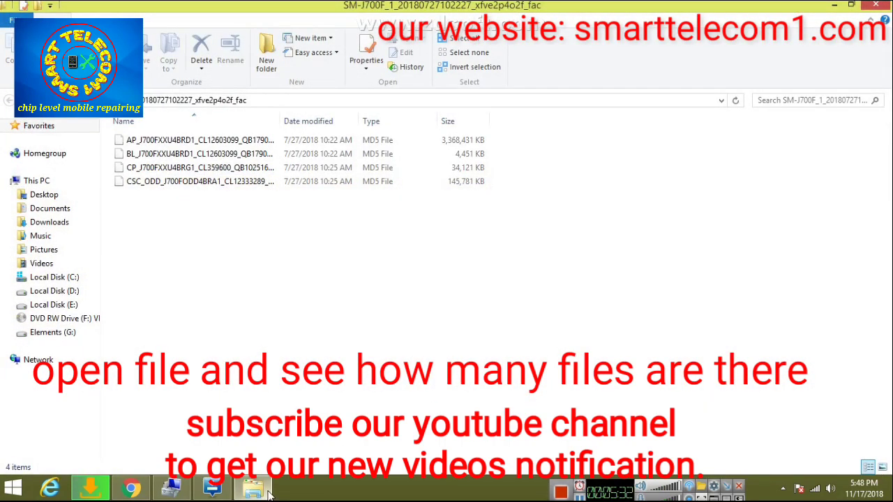
left_click(213, 488)
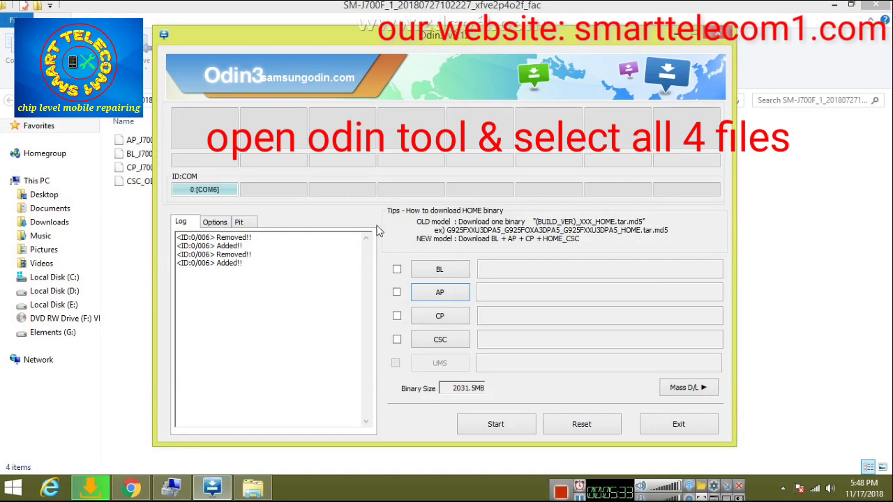
left_click(440, 270)
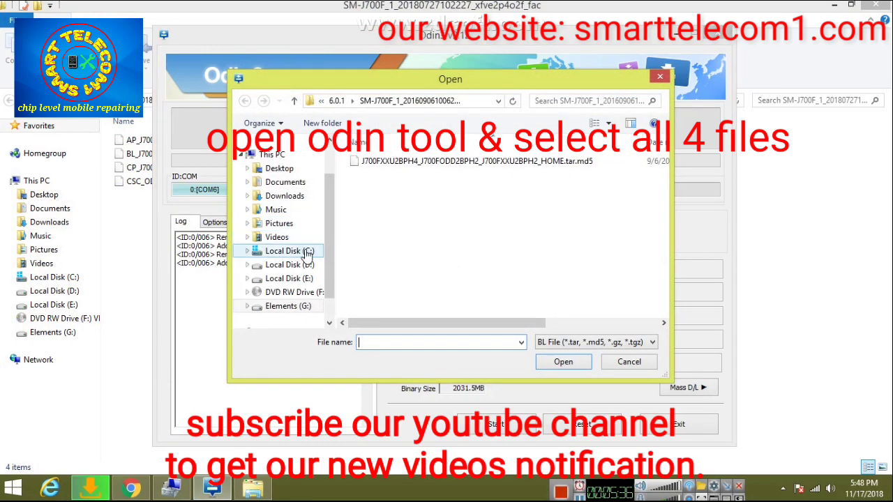
left_click(290, 169)
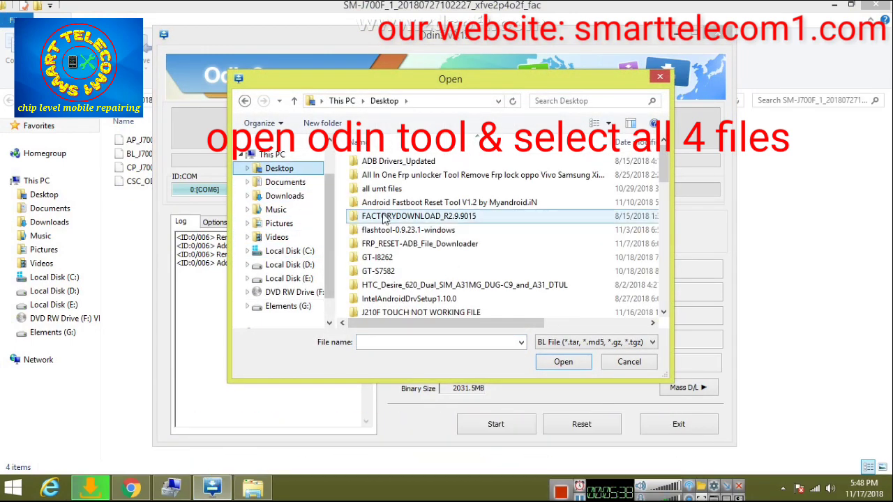
left_click(492, 300)
key("Down")
key("Down")
key("Down")
key("Down")
key("Down")
key("Down")
key("Down")
key("Down")
key("Down")
key("Down")
key("Down")
key("Down")
key("Down")
key("Down")
key("Down")
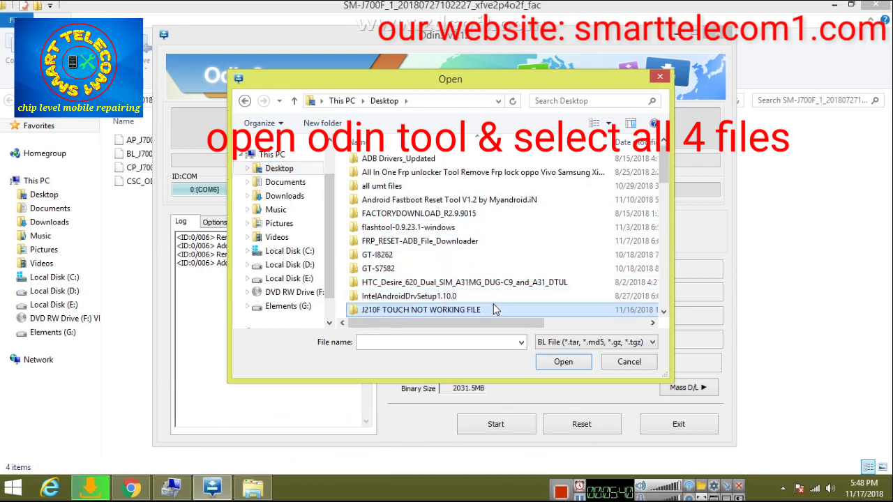
key("Down")
key("Down")
key("Down")
key("Down")
key("Down")
key("Down")
key("Down")
key("Down")
key("Down")
key("Down")
key("Down")
key("Down")
key("Down")
key("Down")
key("Down")
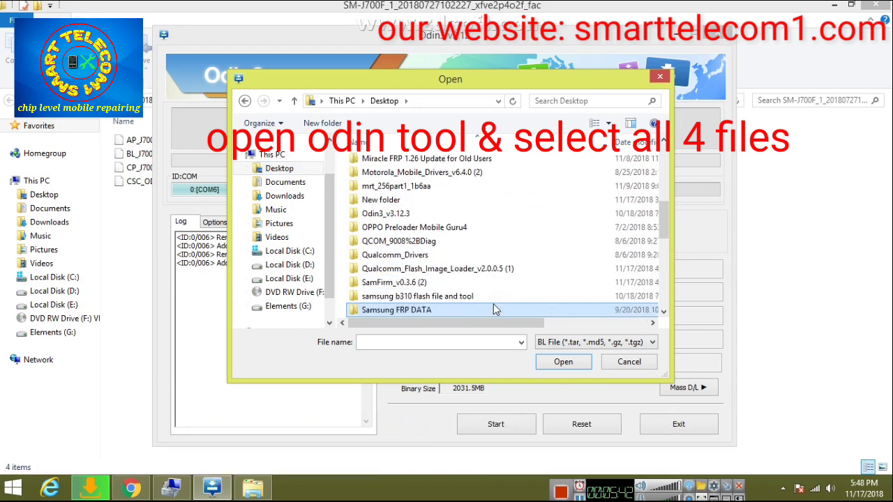
key("Down")
key("Down")
key("Down")
key("Down")
key("Down")
key("Down")
key("Down")
key("Down")
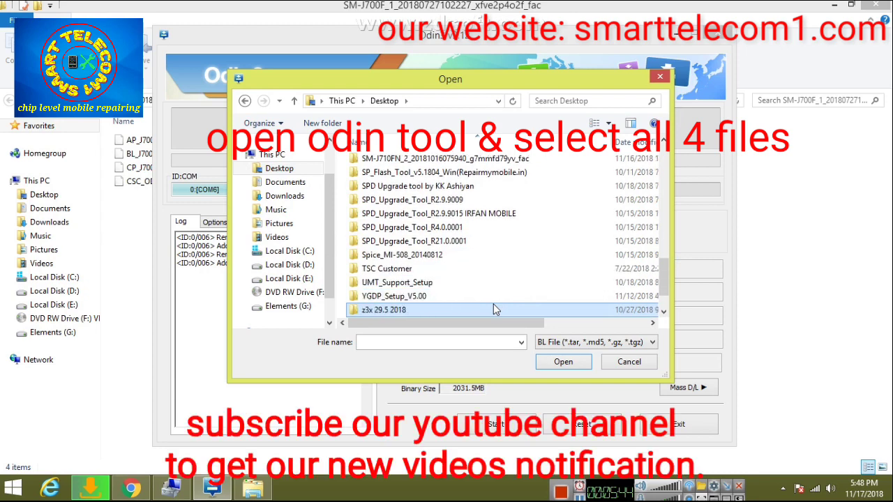
key("Up")
key("Up")
key("Up")
key("Up")
key("Up")
key("Up")
key("Up")
key("Up")
key("Up")
key("Up")
key("Up")
key("Up")
key("Up")
key("Up")
key("Up")
key("Up")
key("Up")
key("Up")
key("Up")
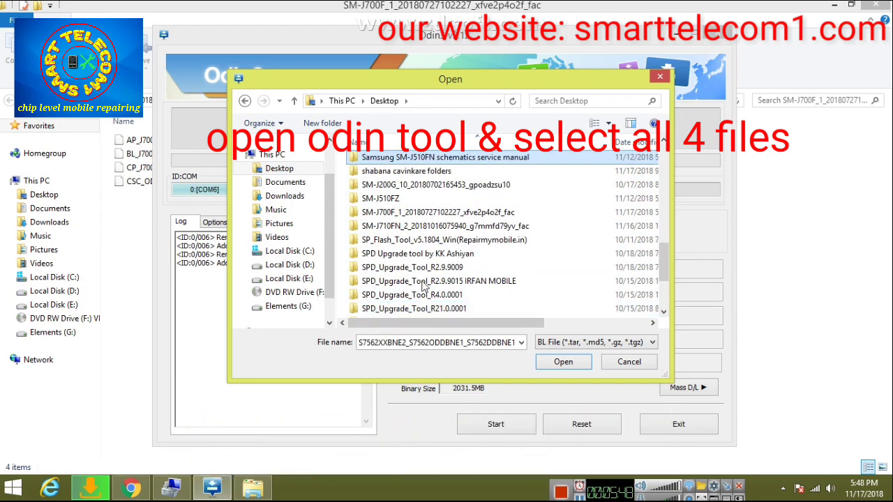
double_click(424, 213)
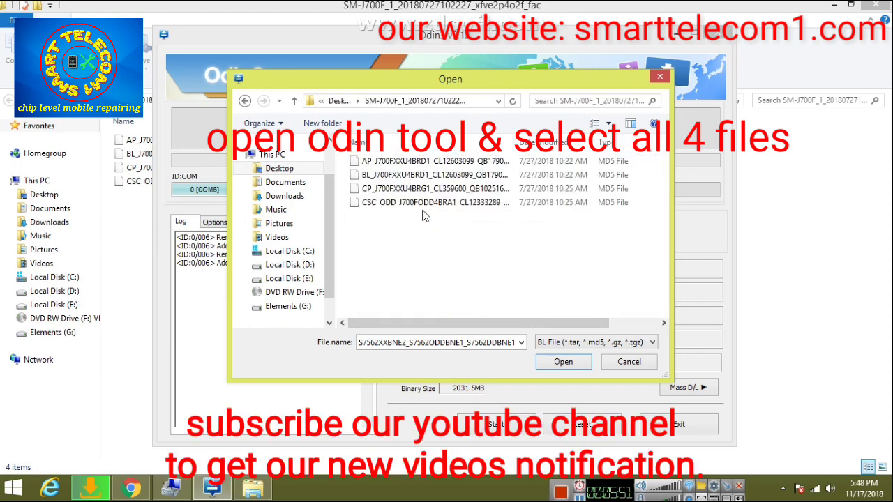
left_click(412, 178)
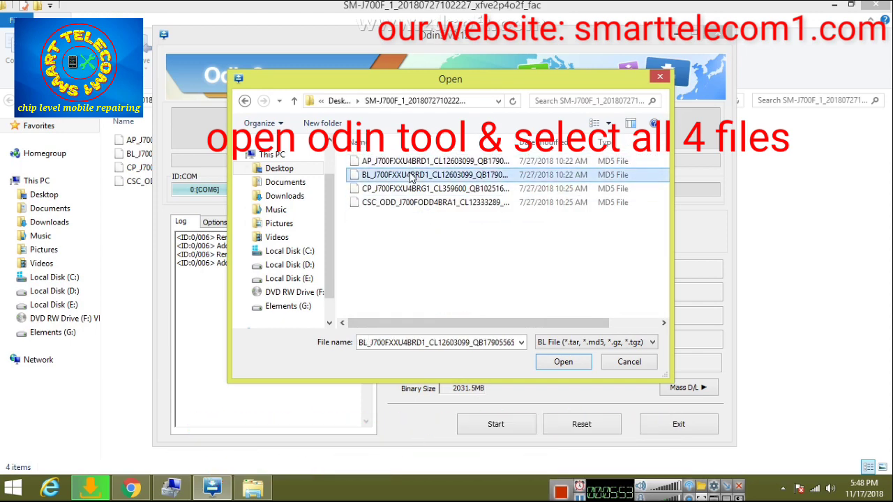
left_click(562, 361)
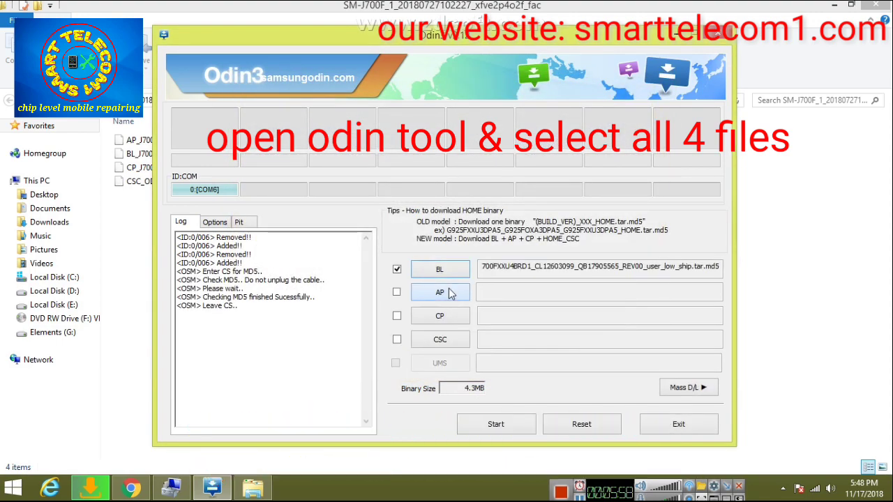
Load the AP_J700FXXU4BRD1 file as the AP firmware and the CP_J700FXXU4BRG1 file as the CP firmware
left_click(450, 297)
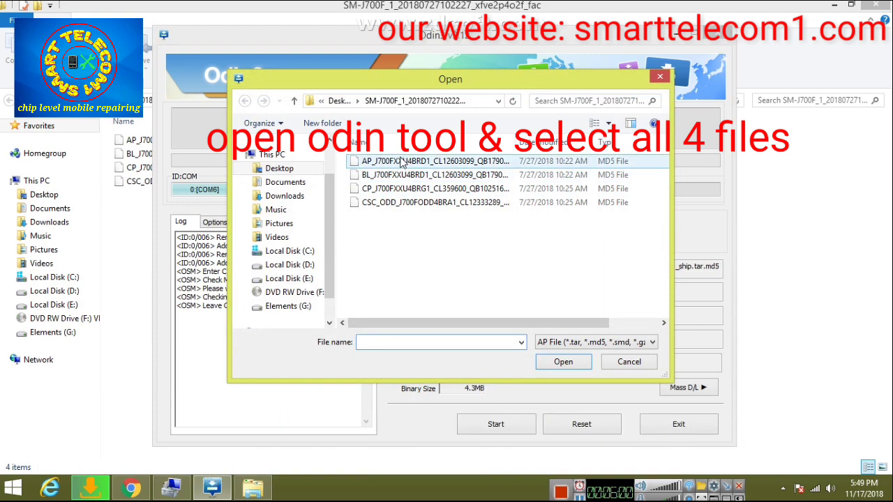
double_click(401, 162)
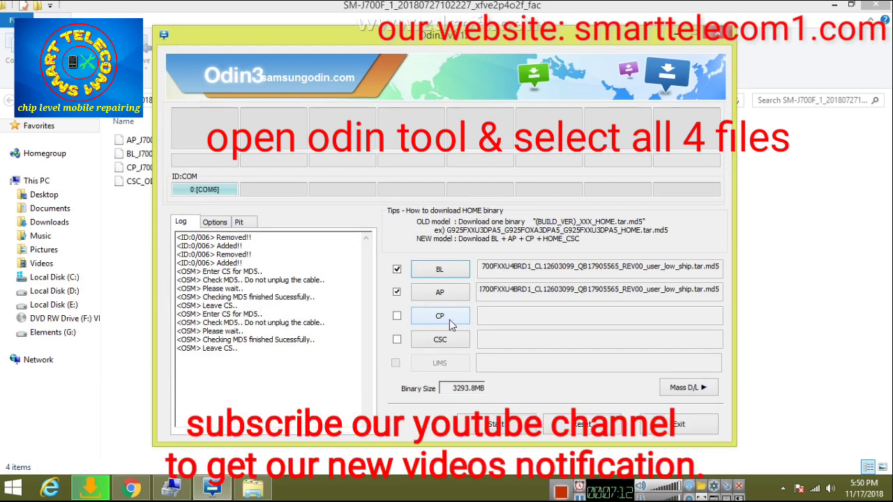
left_click(445, 318)
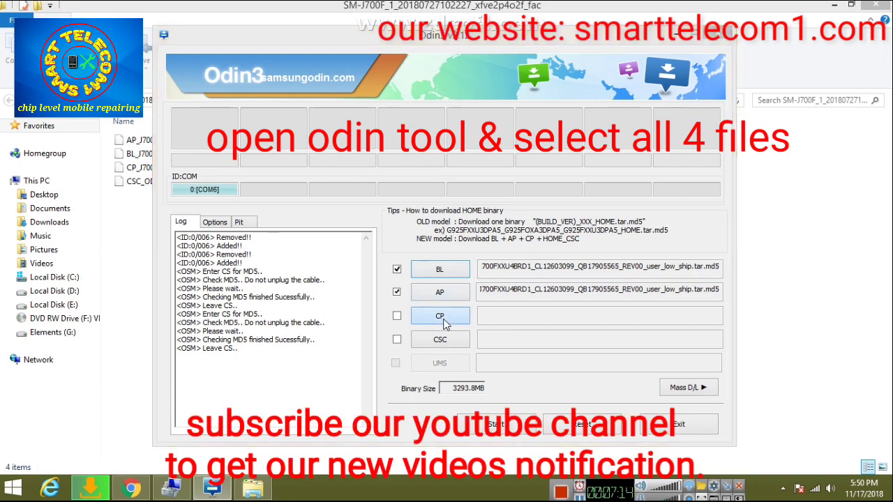
left_click(419, 181)
double_click(413, 183)
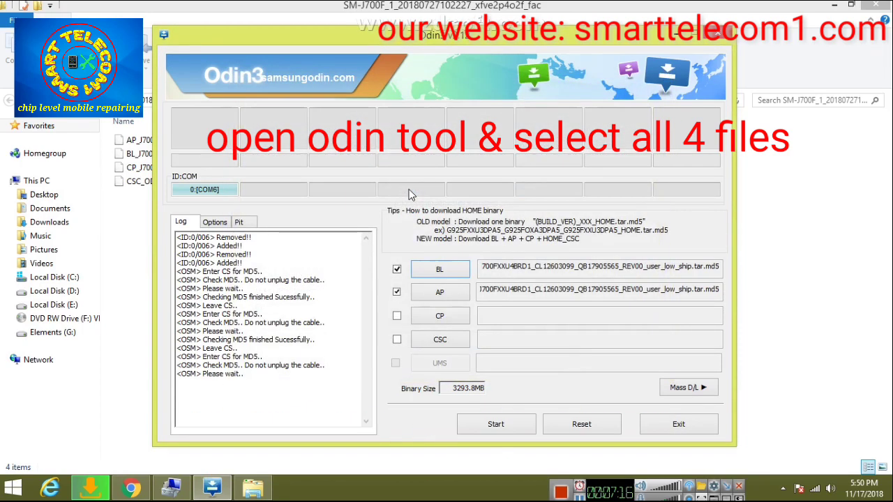
Load the CSC_ODD_J700FODD4BRA1 file as the CSC firmware and start flashing the connected phone
left_click(447, 340)
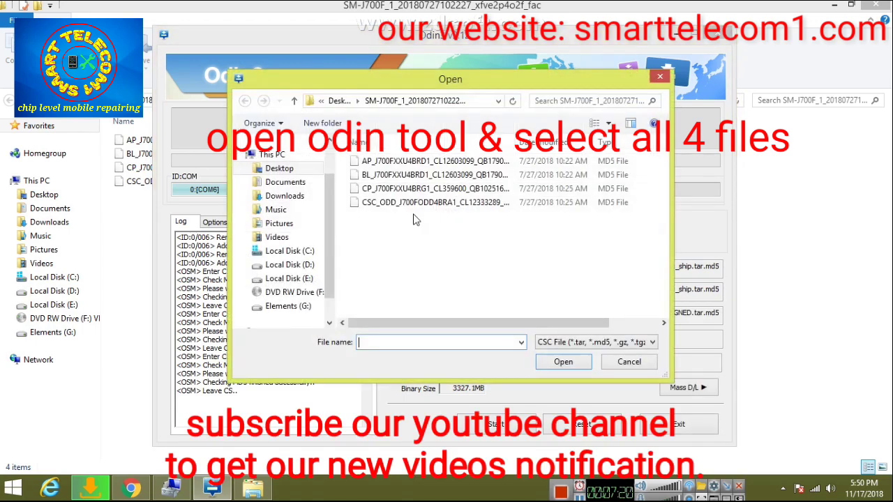
left_click(414, 203)
double_click(413, 203)
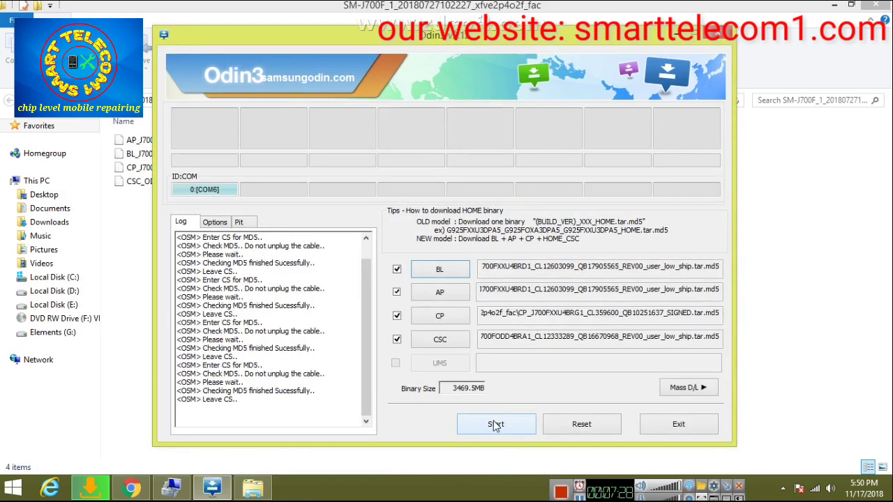
left_click(495, 426)
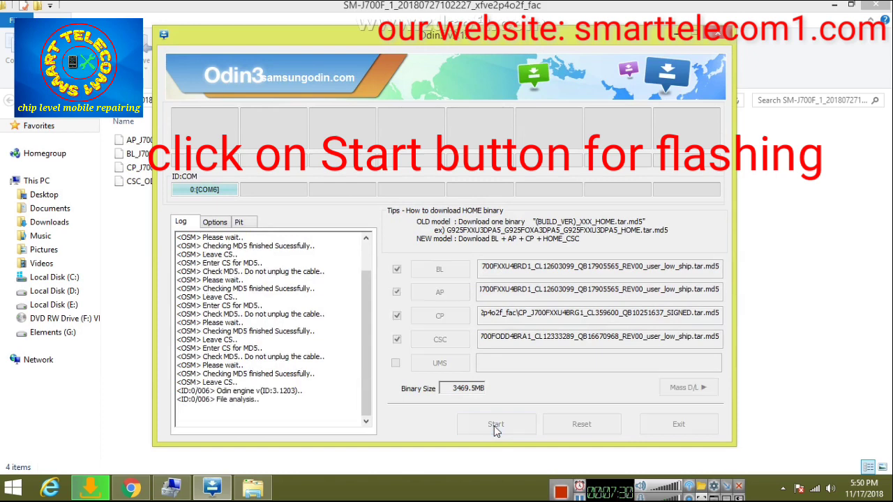